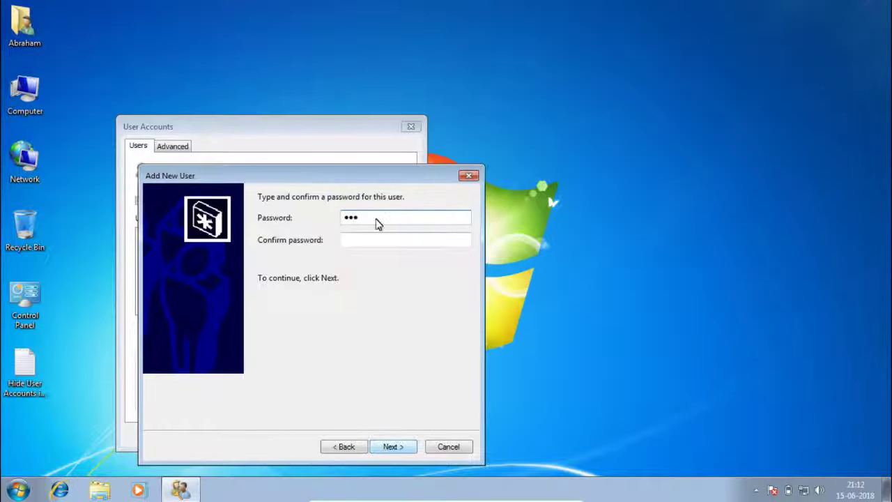
Confirm the admin account's password, give it Administrator rights, and close User Accounts
left_click(376, 241)
type("123")
left_click(391, 448)
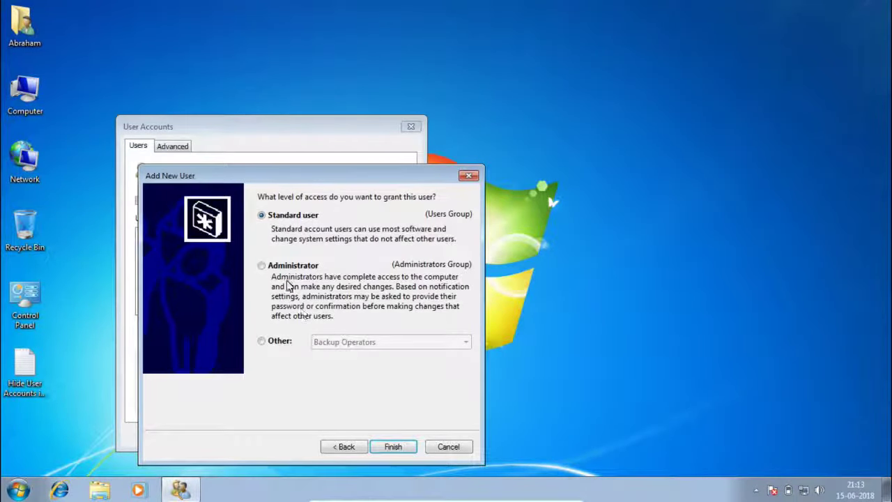
left_click(286, 266)
left_click(394, 447)
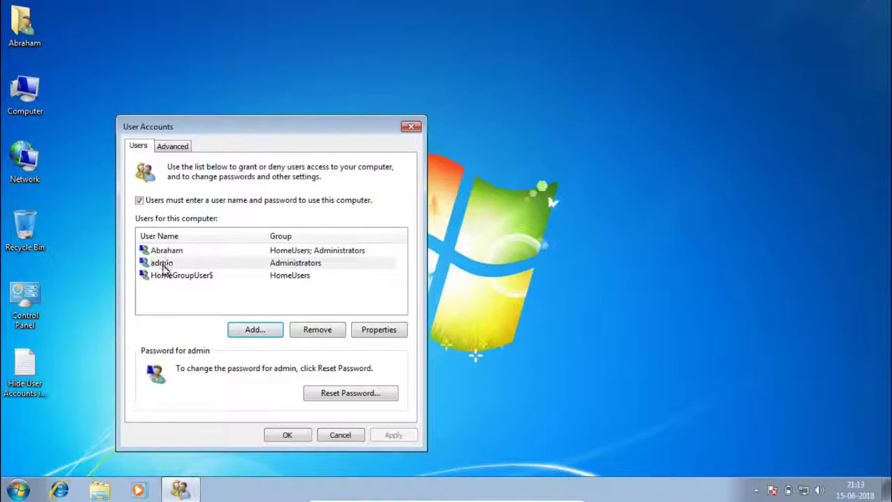
left_click(292, 435)
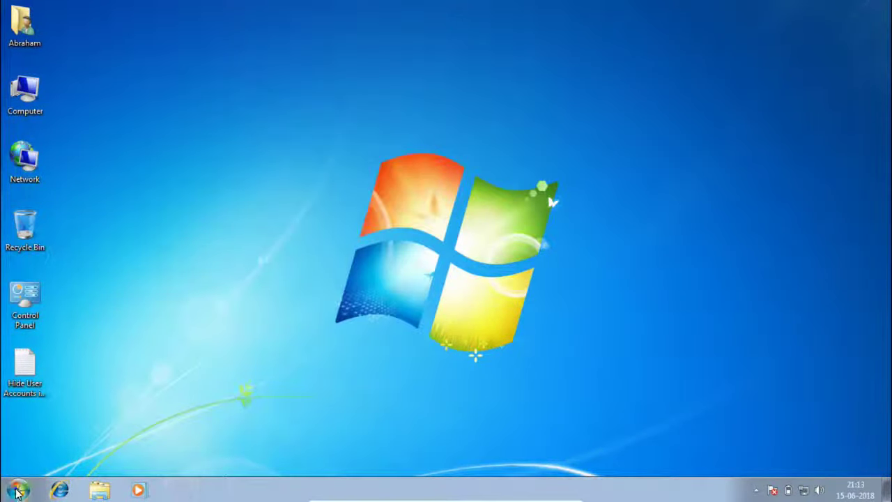
left_click(18, 491)
left_click(229, 457)
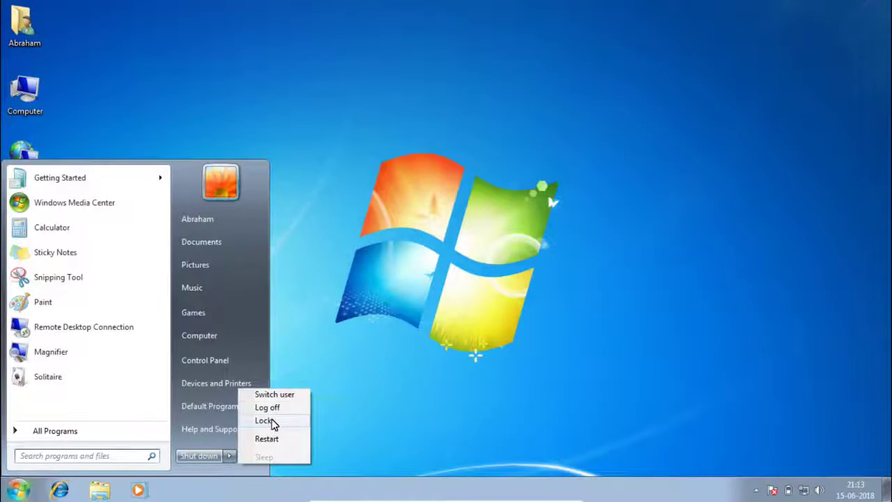
left_click(272, 422)
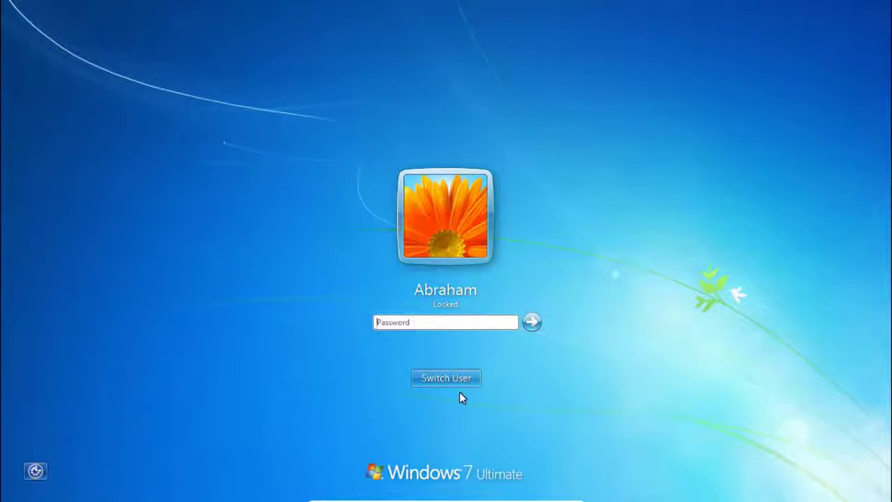
left_click(428, 378)
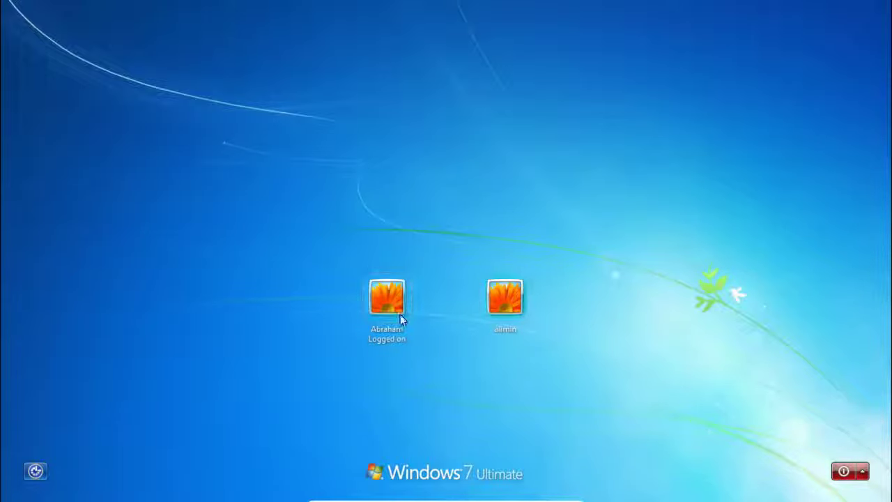
left_click(384, 307)
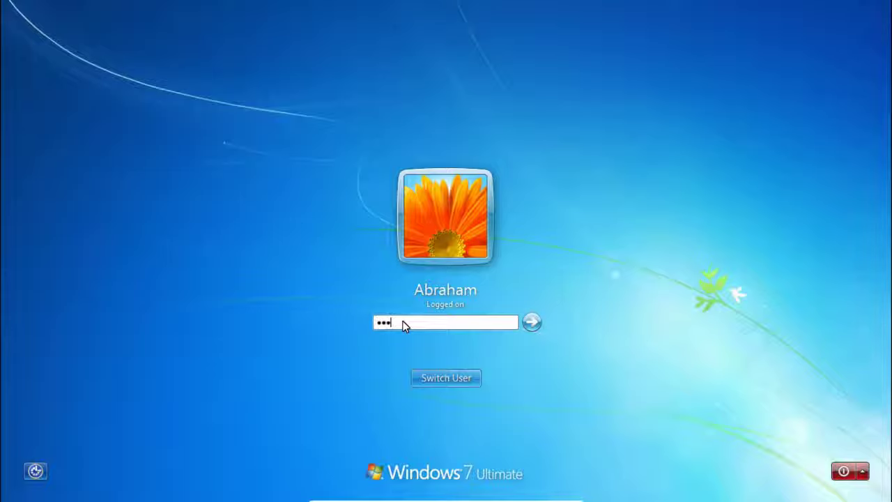
key("Return")
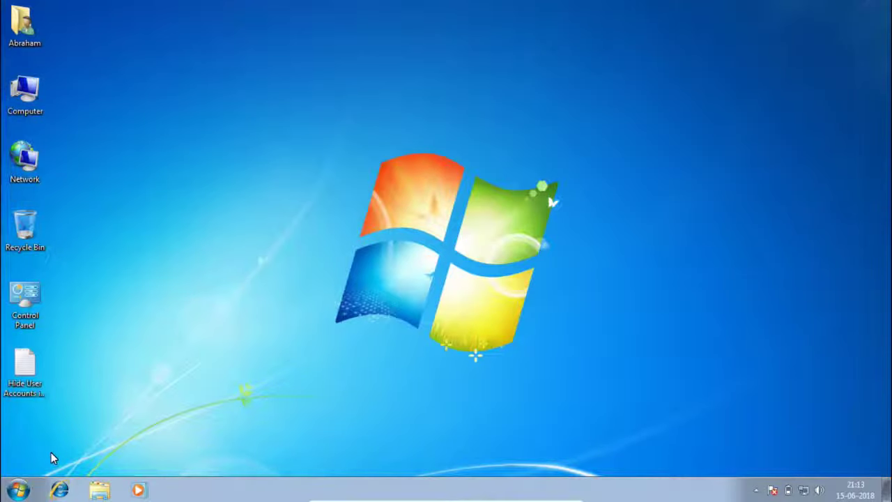
Launch regedit from Run, approve the UAC prompt, and open the Hide User Accounts notes
key("super+r")
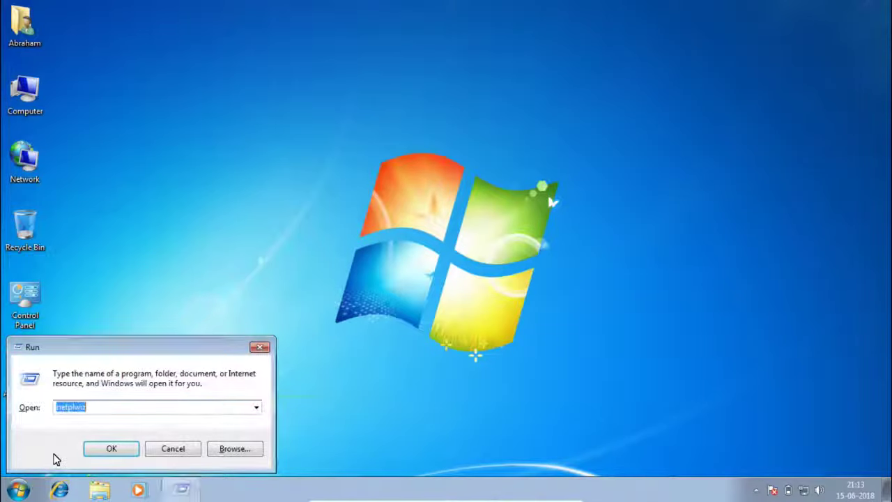
type("regedit")
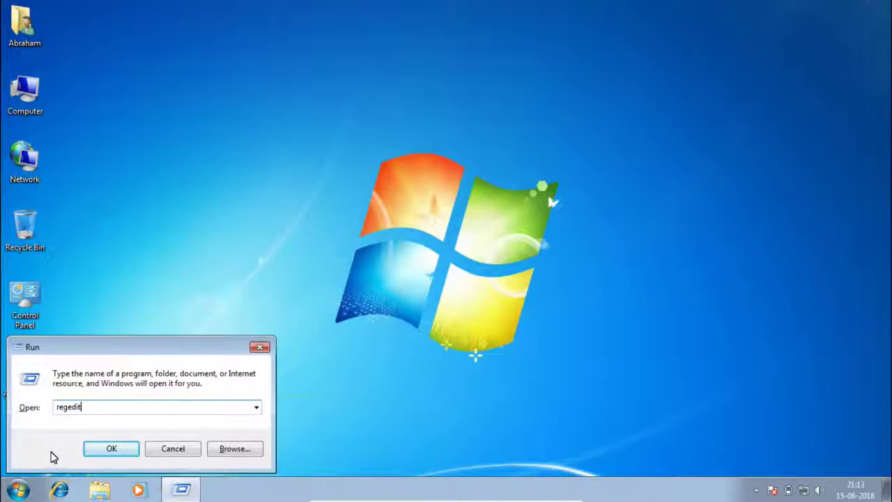
left_click(88, 449)
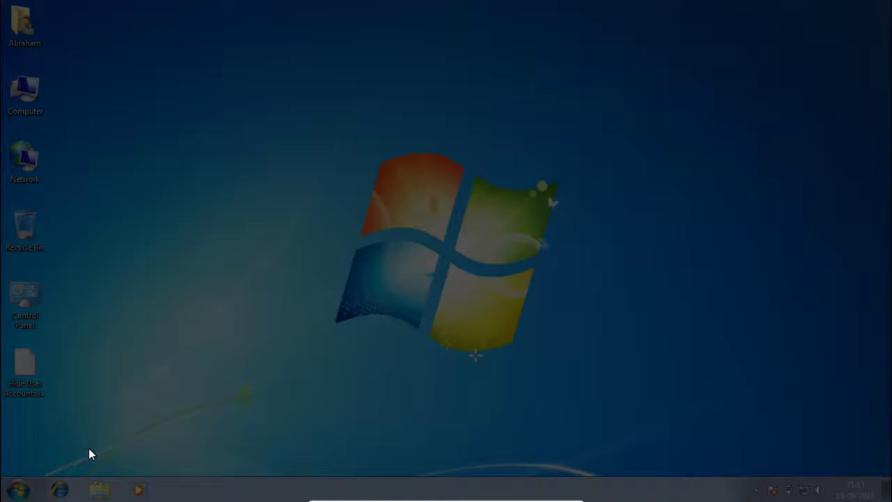
left_click(207, 430)
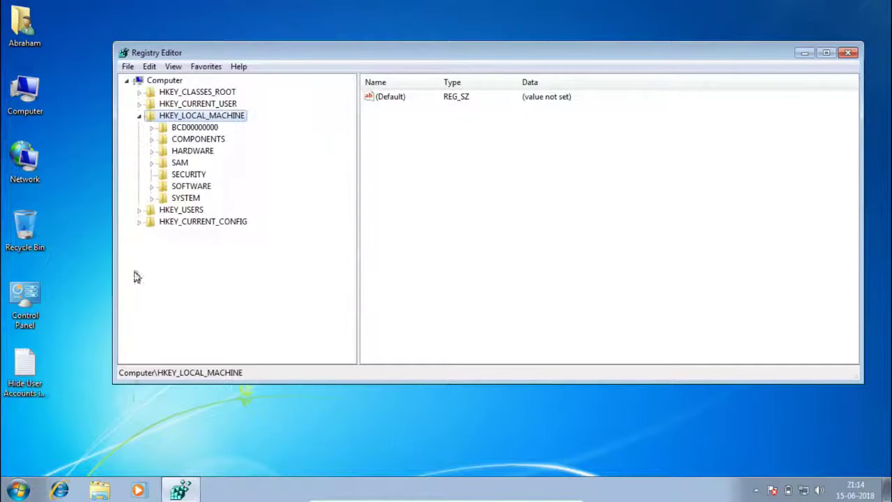
double_click(33, 373)
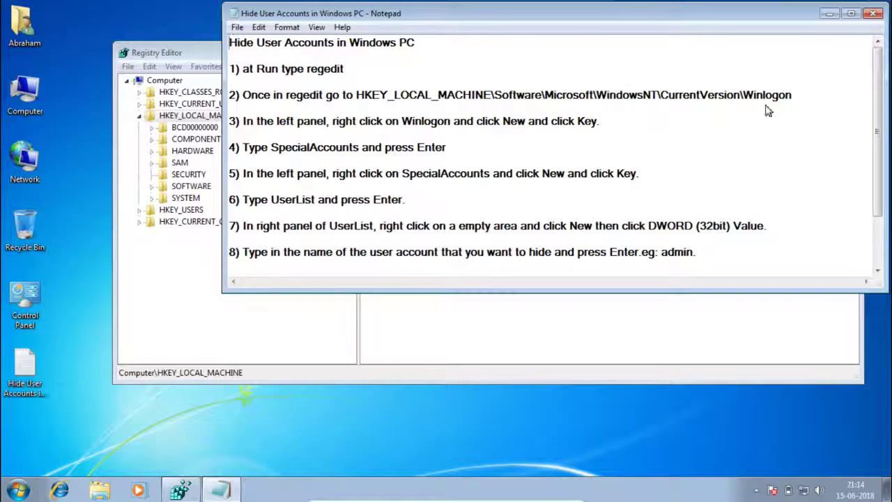
Expand HKEY_LOCAL_MACHINE\SOFTWARE\Microsoft and move down the key list toward Windows NT
left_click(439, 321)
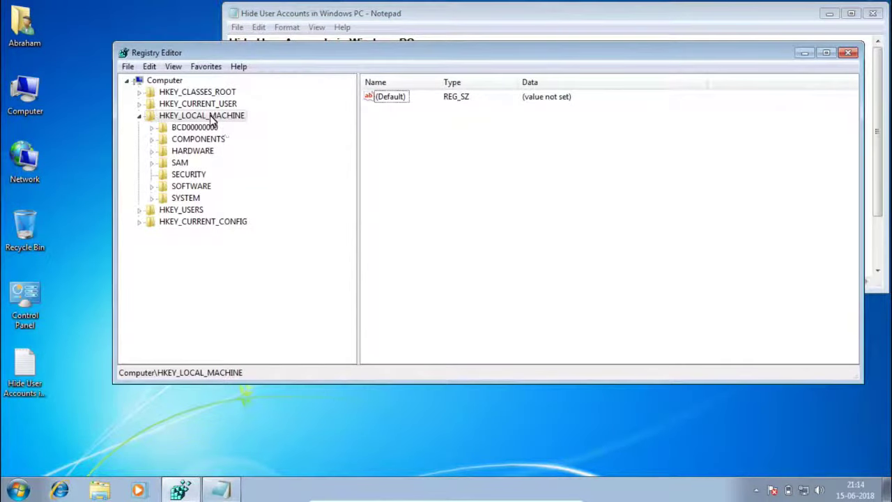
left_click(190, 187)
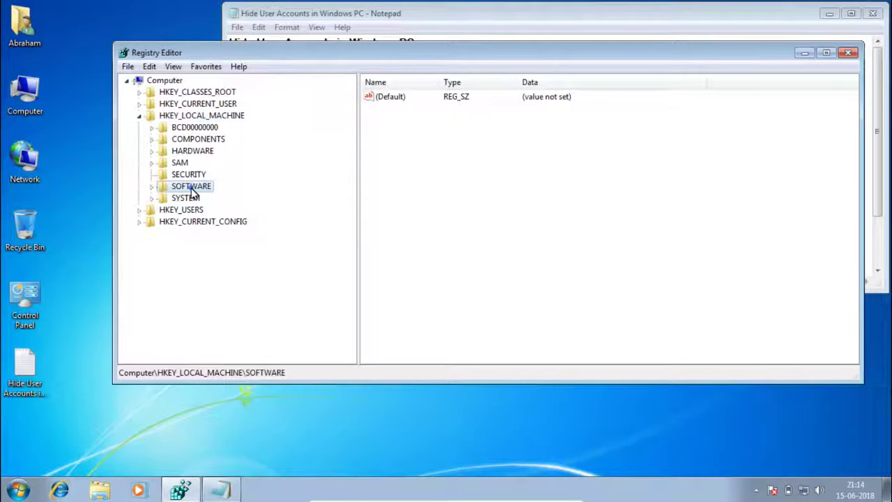
double_click(191, 189)
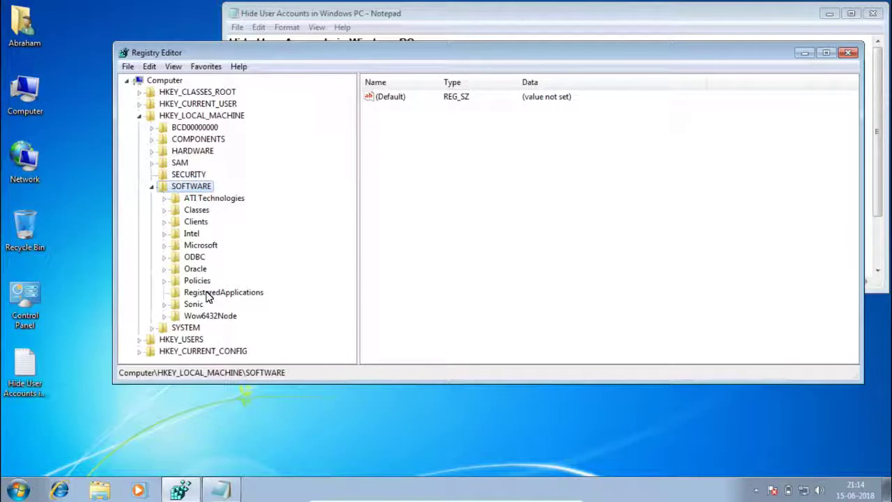
double_click(181, 246)
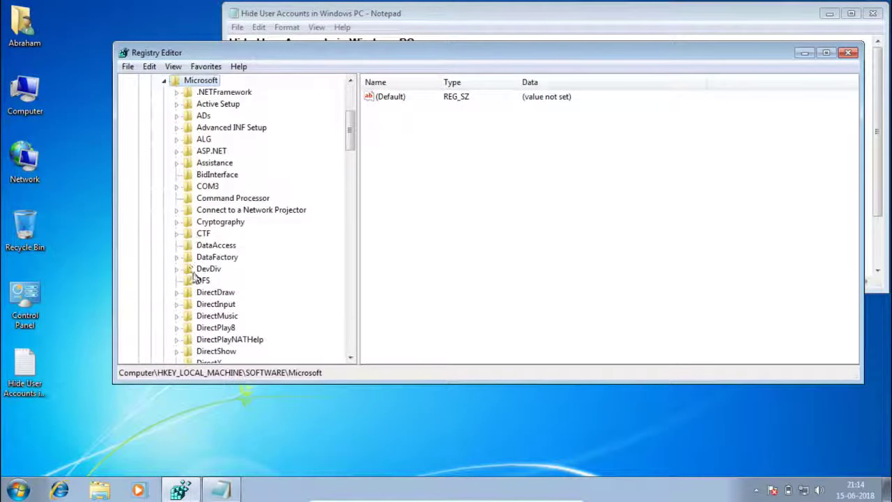
left_click(211, 306)
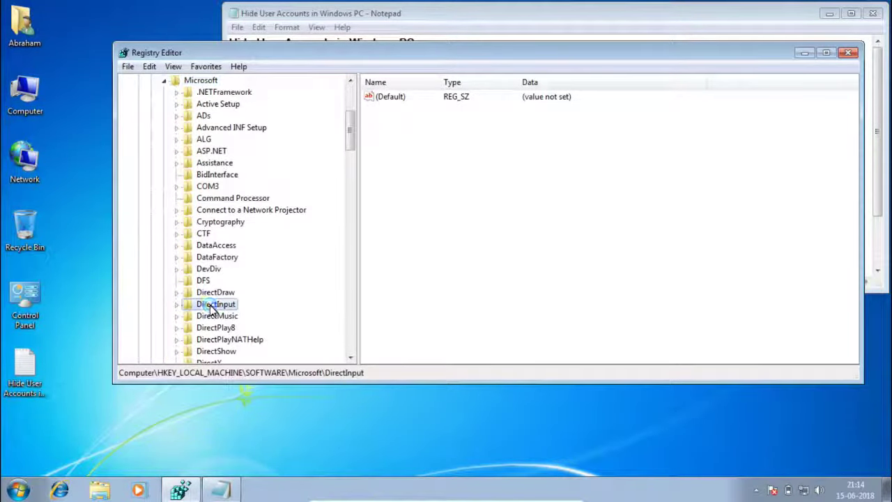
key("w")
scroll(225, 319, "down", 3)
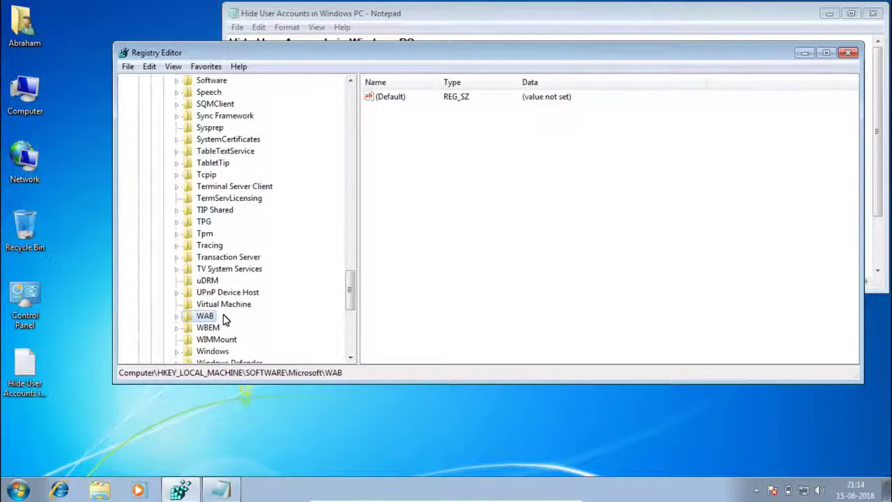
scroll(226, 333, "down", 3)
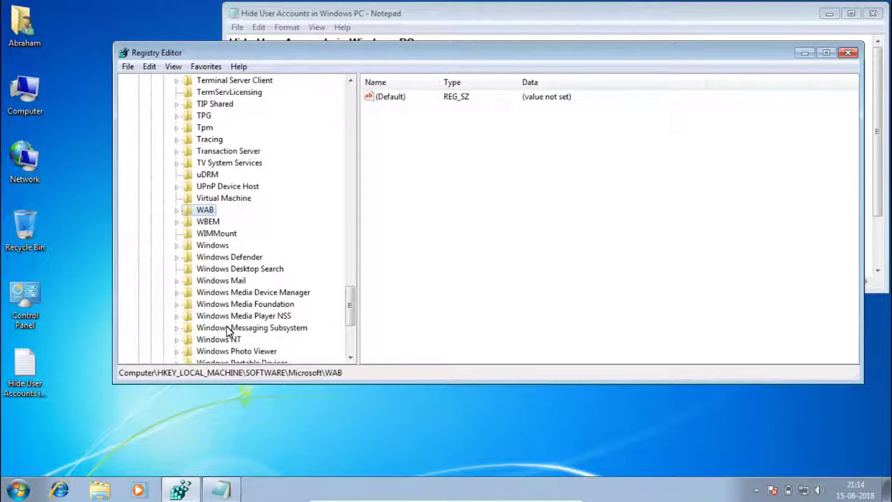
Expand Windows NT\CurrentVersion, then select and expand the Winlogon key
left_click(225, 340)
double_click(224, 340)
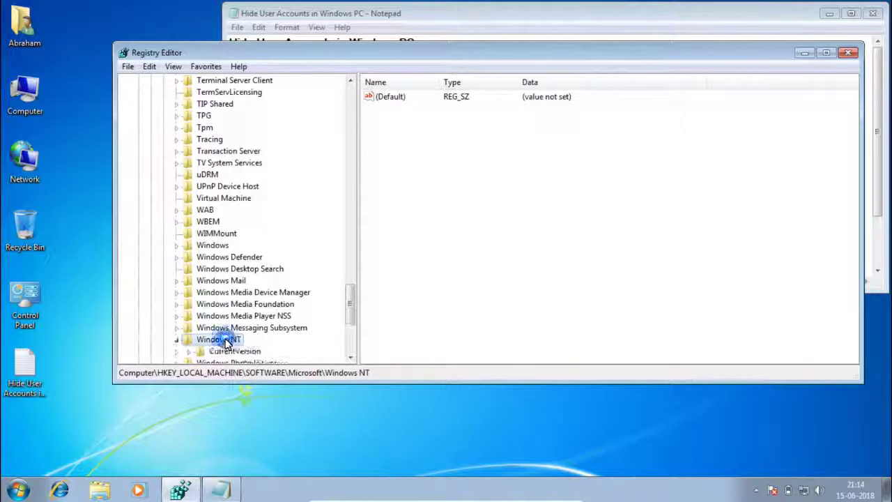
left_click(230, 351)
double_click(230, 351)
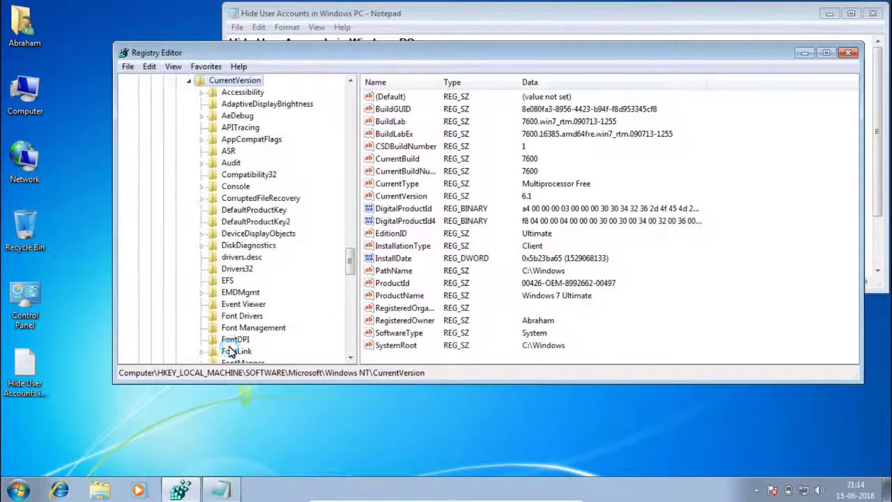
scroll(231, 350, "down", 11)
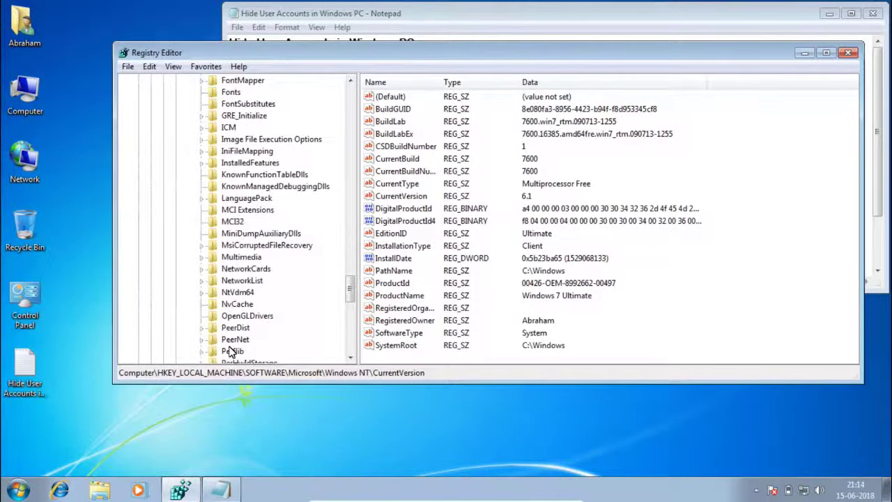
scroll(230, 350, "down", 8)
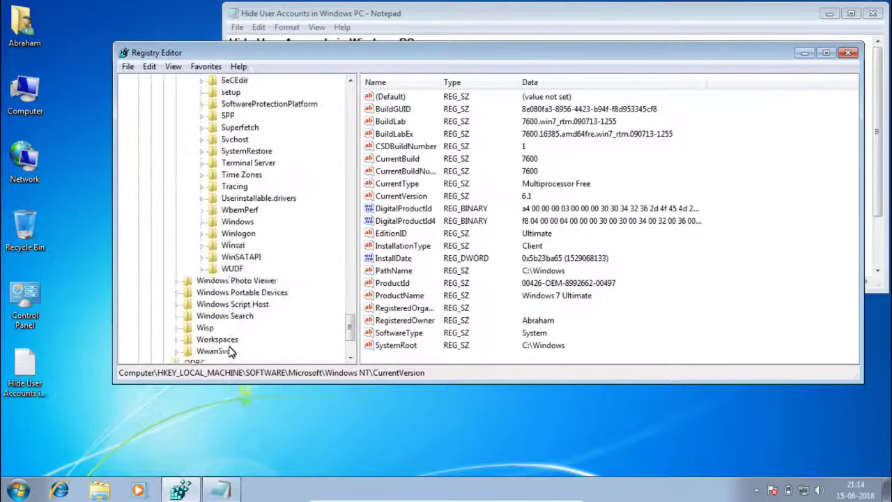
scroll(230, 350, "up", 1)
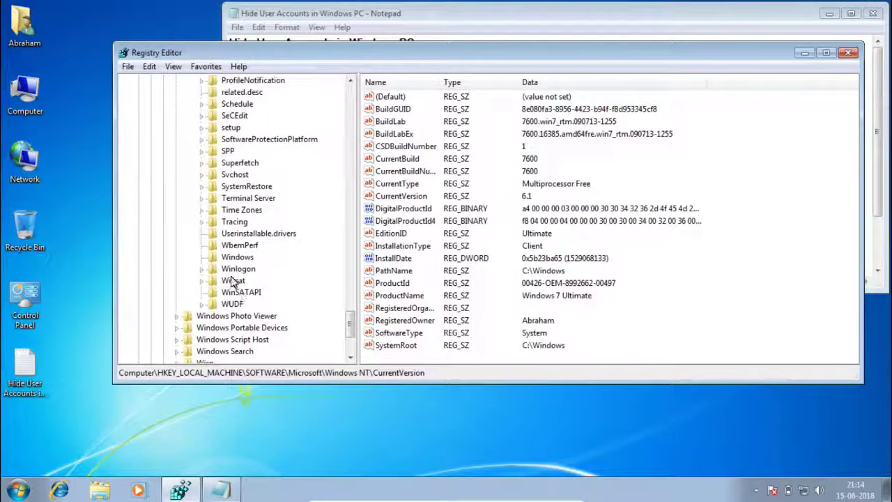
left_click(232, 271)
double_click(232, 272)
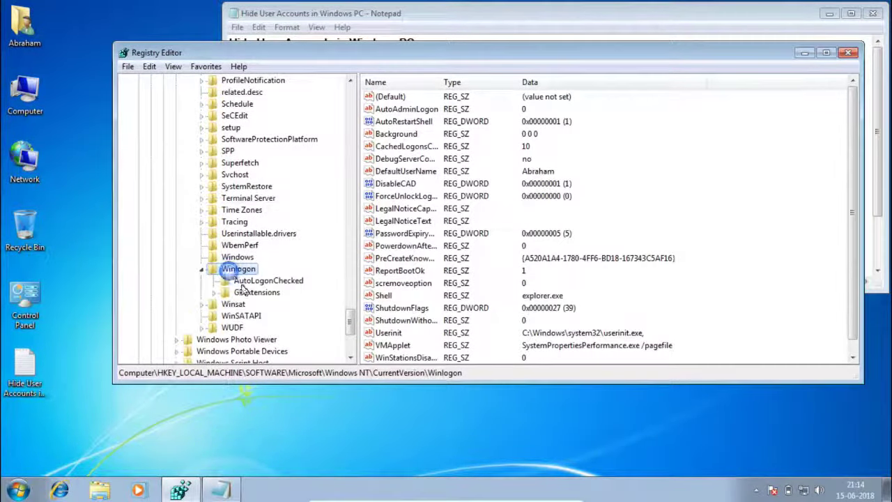
Create a new subkey under Winlogon
right_click(227, 275)
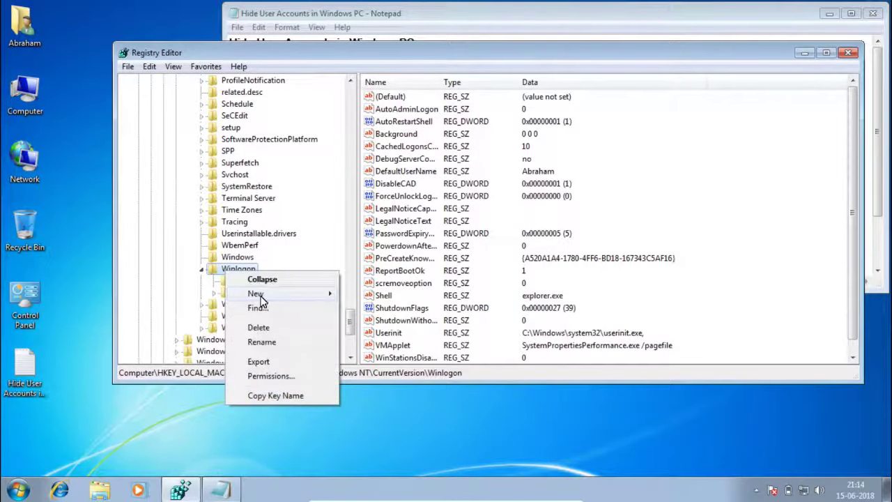
mouse_move(265, 294)
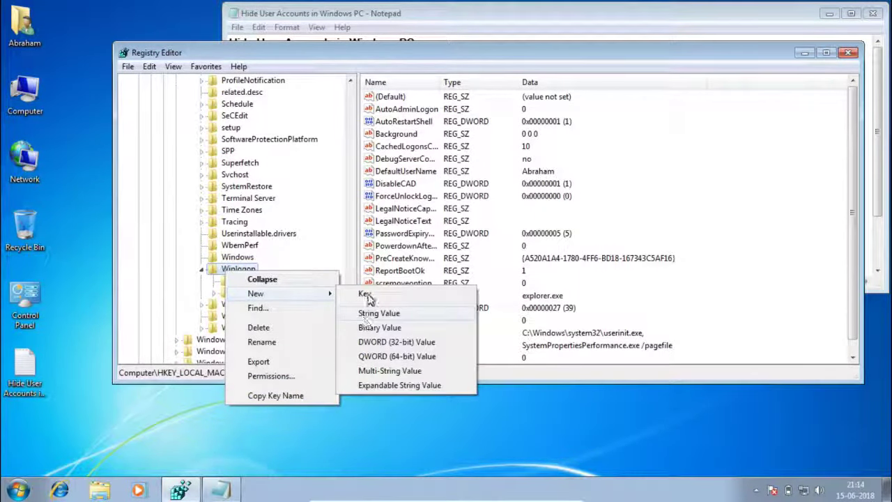
left_click(364, 294)
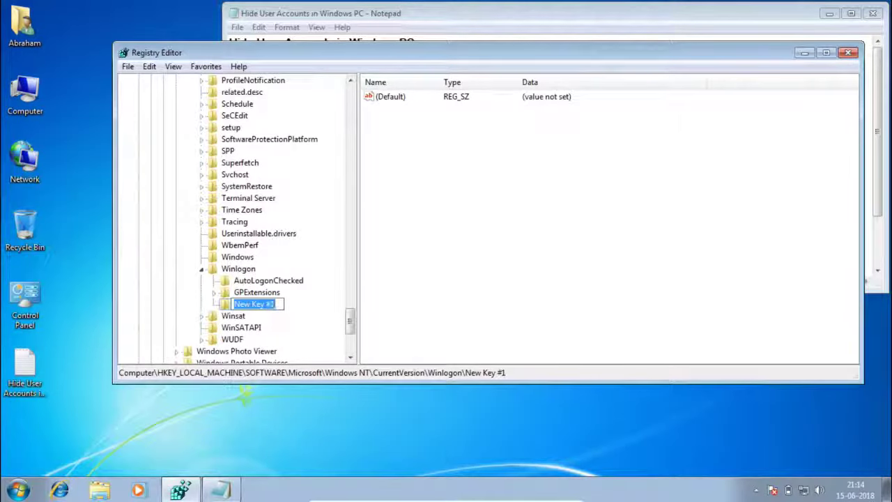
Rename New Key #1 to SpecialAccounts, copying the name from the Notepad instructions
left_click(710, 9)
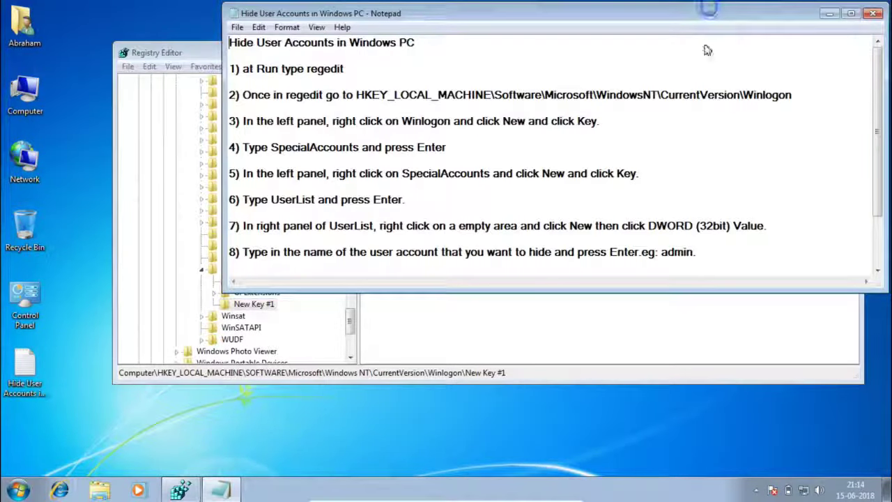
double_click(323, 155)
key("ctrl+c")
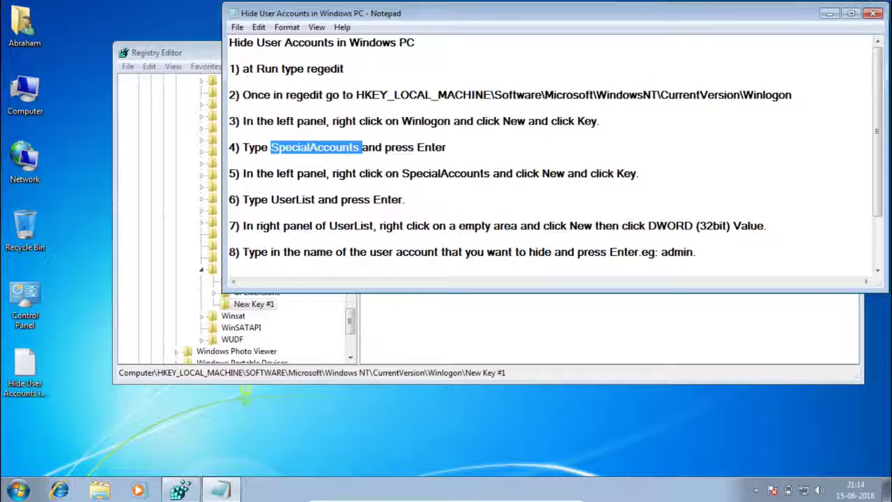
left_click(423, 347)
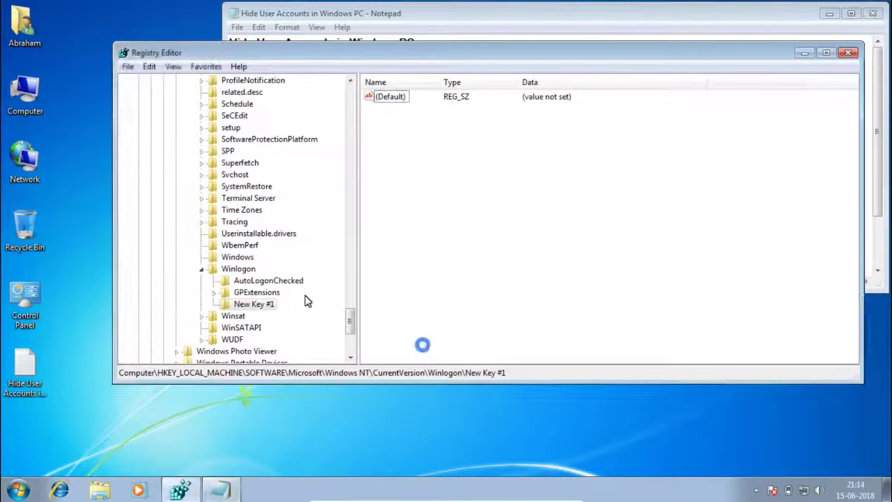
right_click(260, 307)
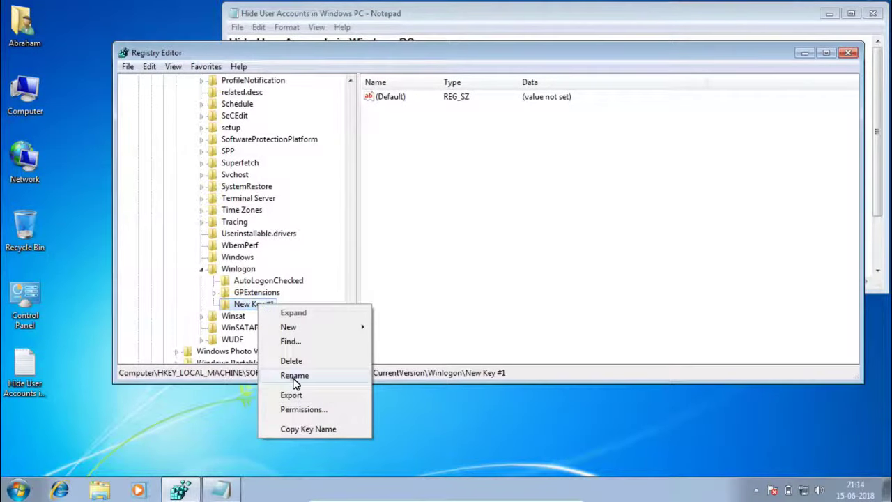
left_click(294, 375)
key("ctrl+v")
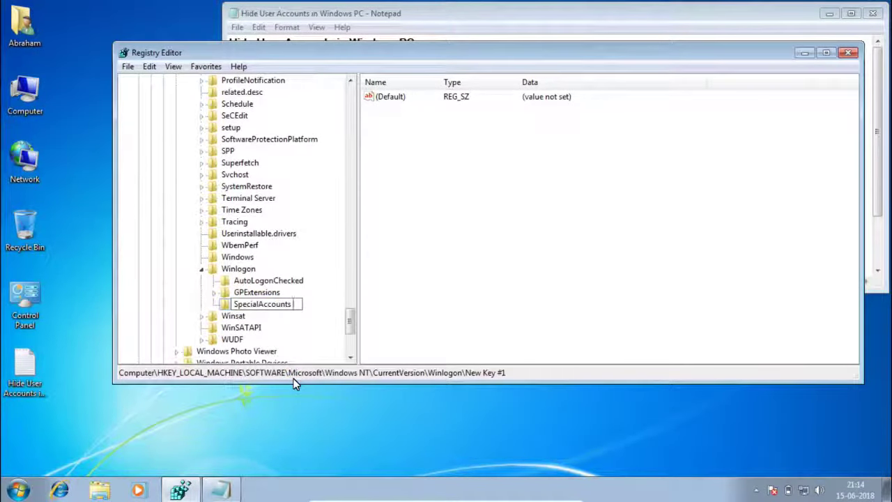
key("Return")
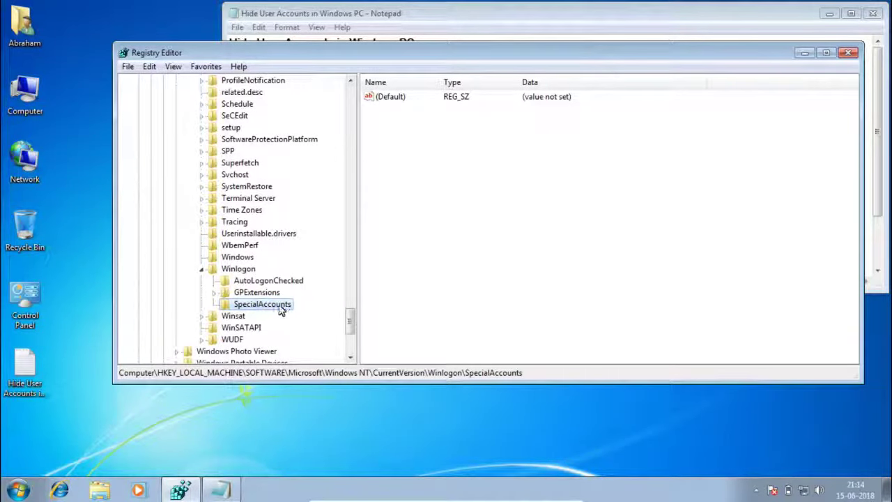
Create a subkey named UserList under SpecialAccounts
right_click(280, 308)
mouse_move(342, 326)
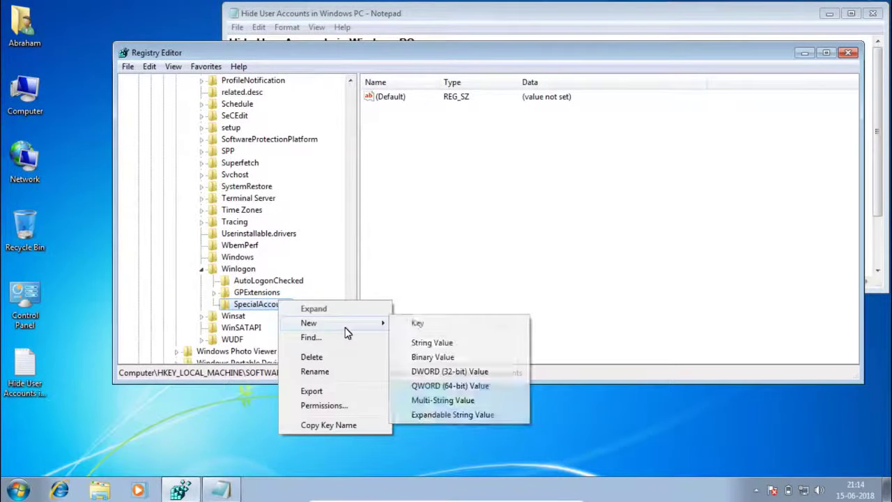
left_click(419, 322)
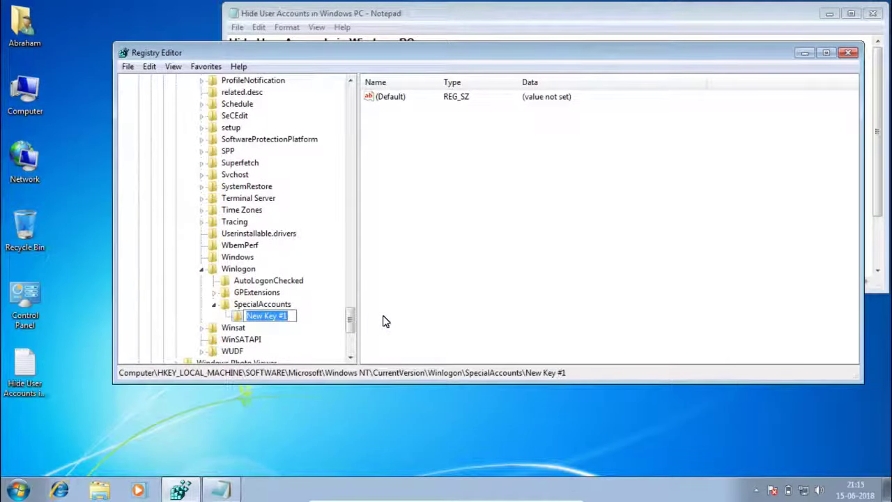
type("UserL")
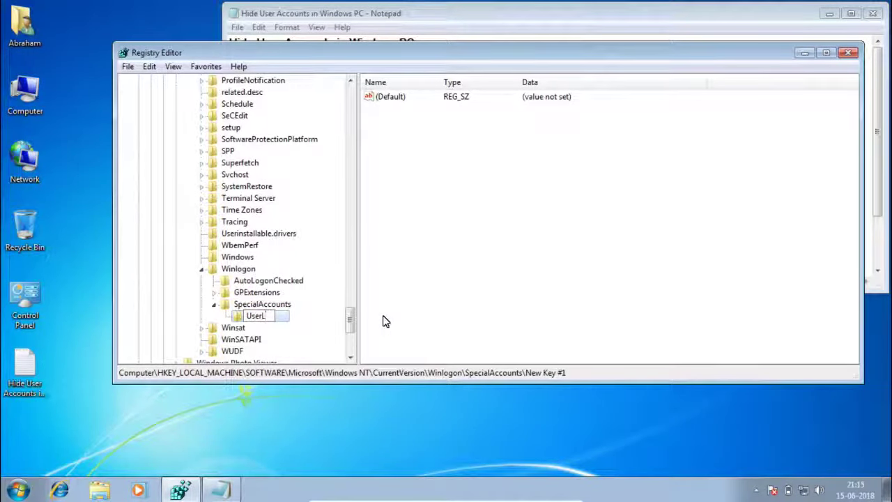
type("ist")
key("Return")
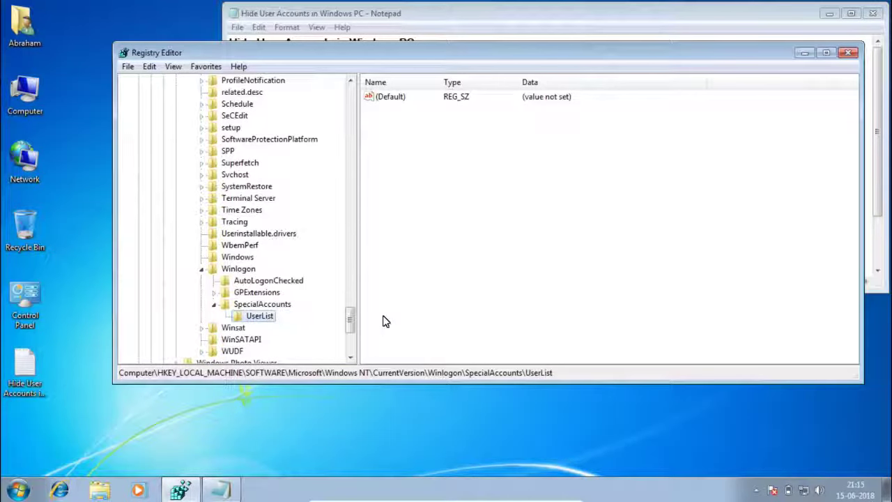
Add a 32-bit DWORD value named admin to UserList
right_click(458, 200)
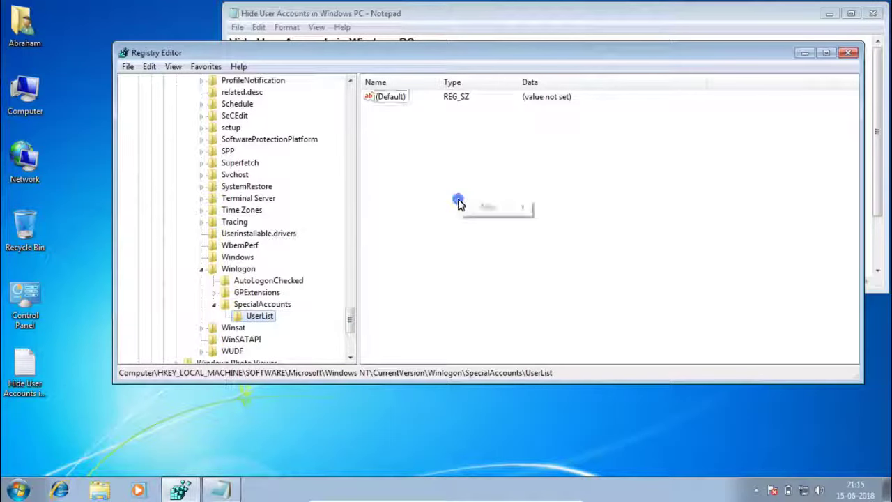
mouse_move(519, 207)
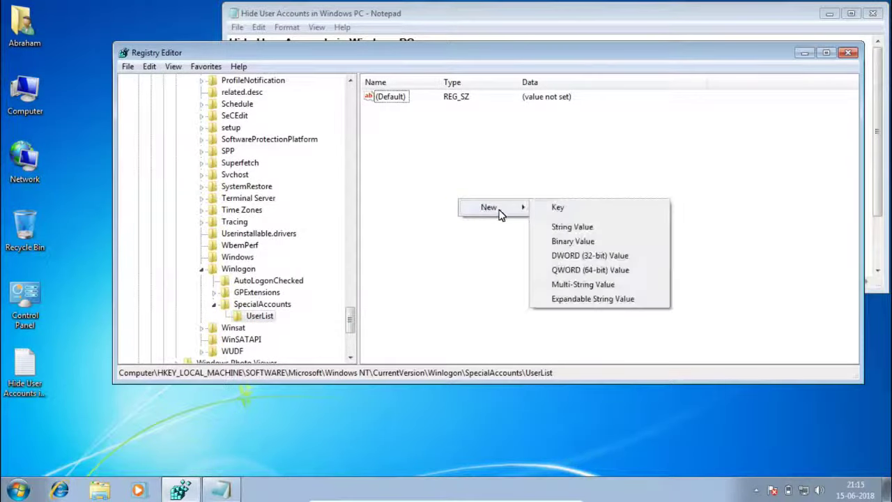
left_click(589, 257)
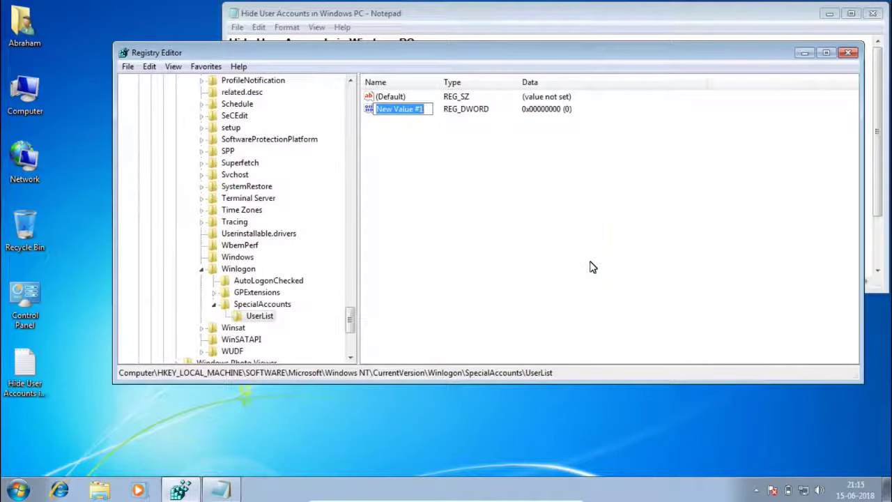
type("admin")
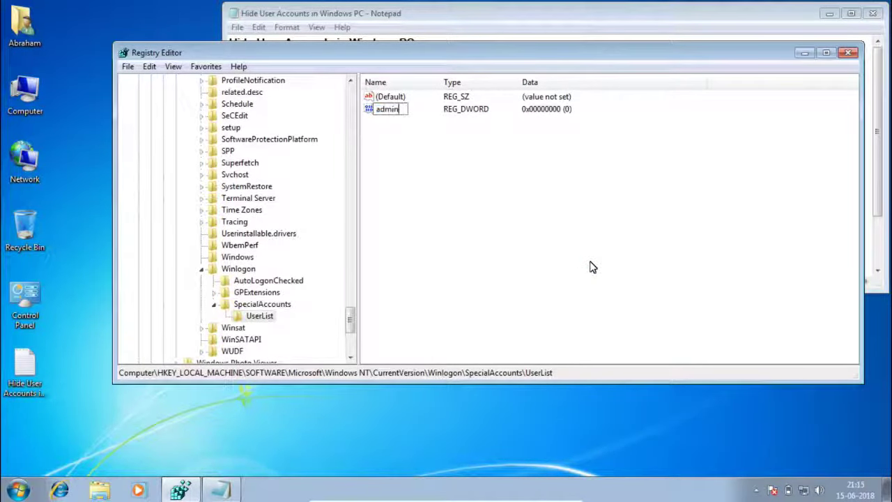
key("Return")
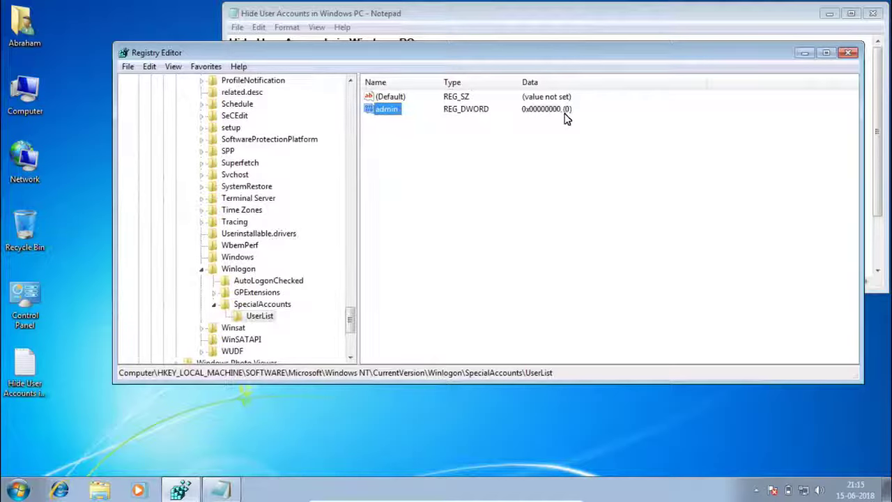
Set the admin value data to 0 in hexadecimal and save it
left_click(567, 110)
double_click(388, 112)
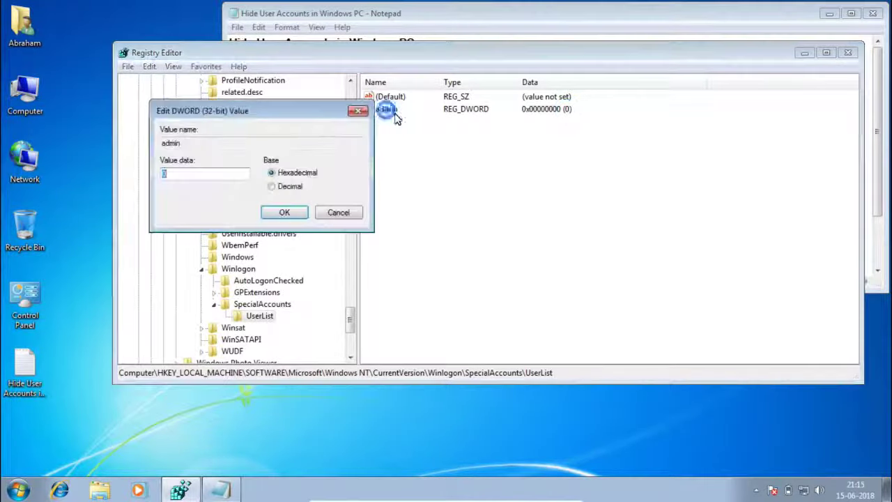
left_click(190, 174)
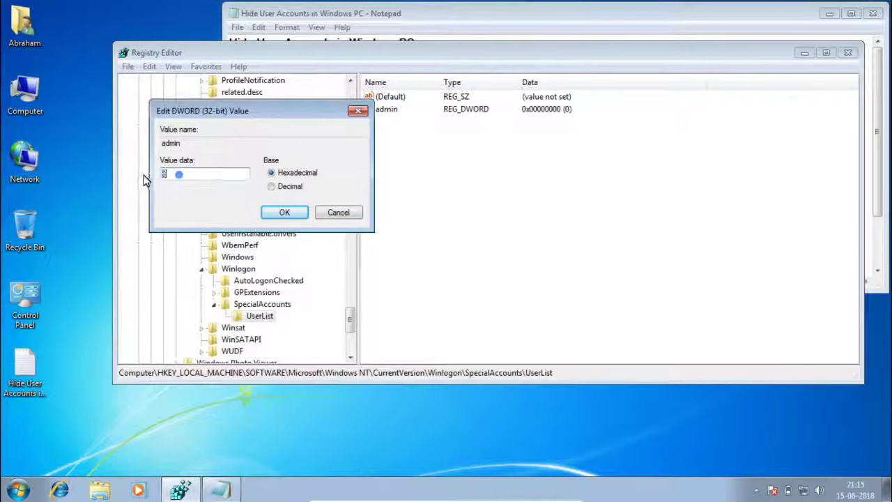
double_click(198, 174)
type("0")
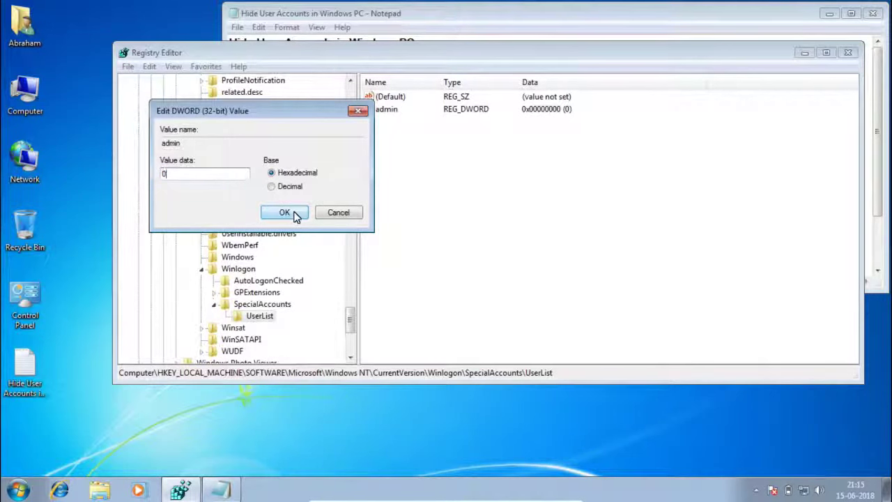
left_click(286, 213)
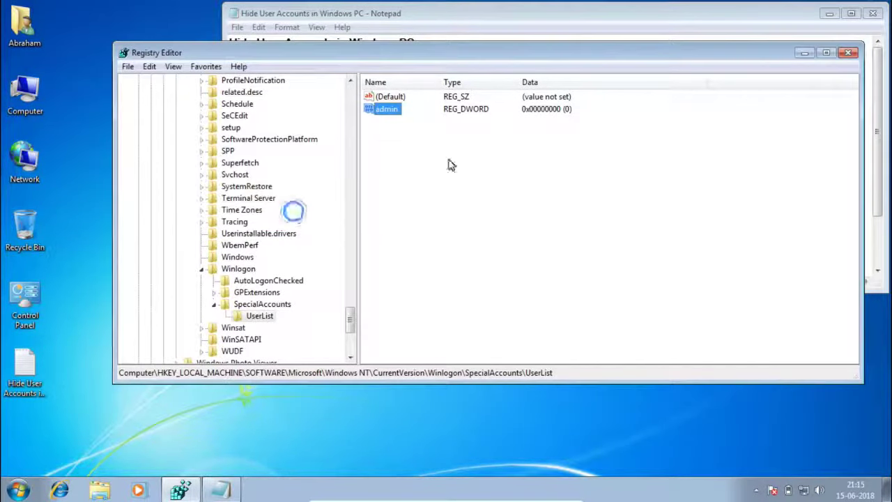
Close Registry Editor, review the UserList and DWORD (32bit) steps, then close Notepad
left_click(850, 54)
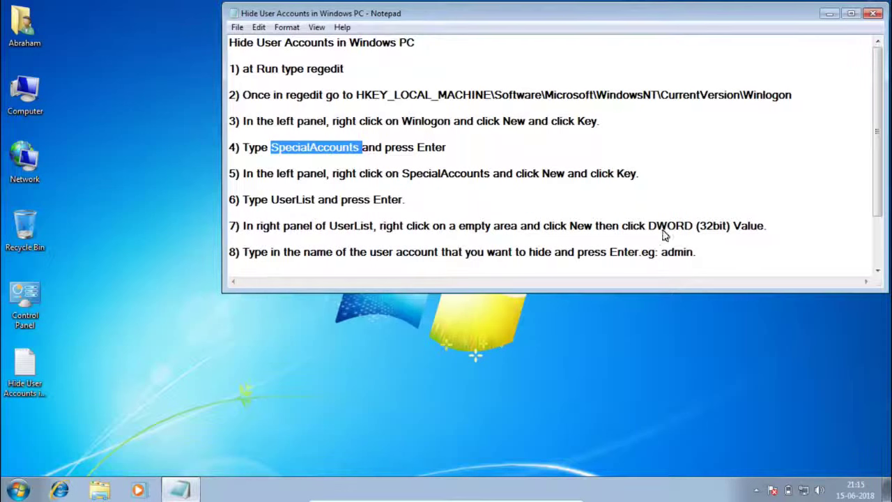
double_click(289, 201)
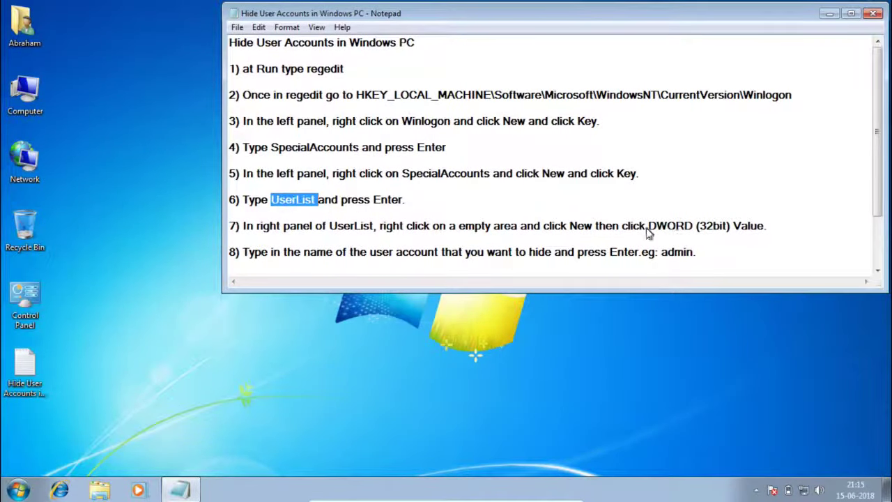
left_click_drag(650, 232, 731, 229)
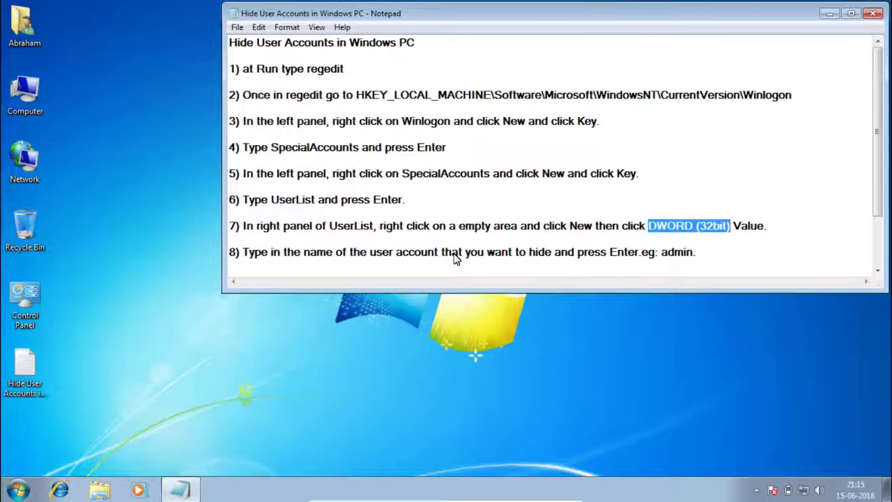
scroll(455, 258, "down", 2)
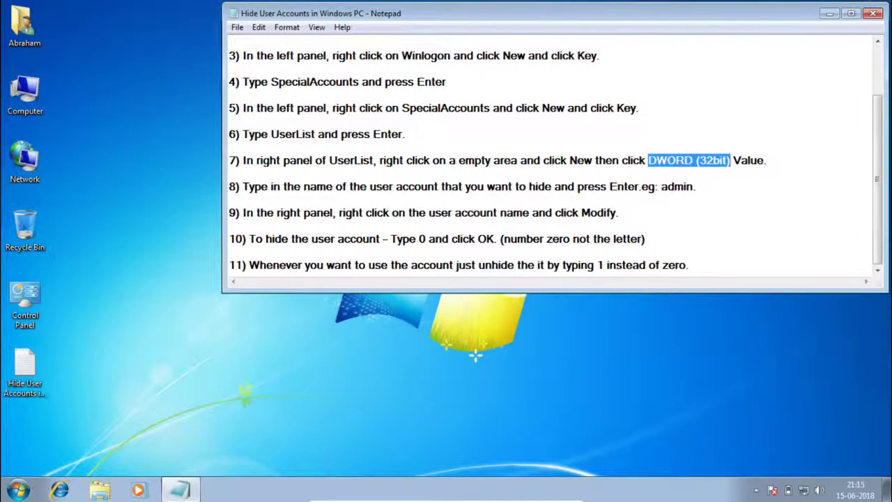
left_click(873, 13)
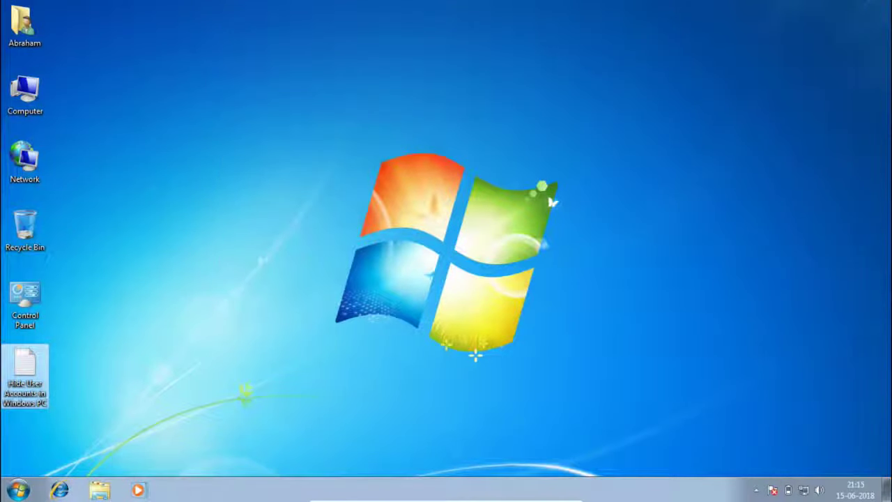
Log off from the Start menu, confirm admin is absent, and sign back in with the password
left_click(19, 490)
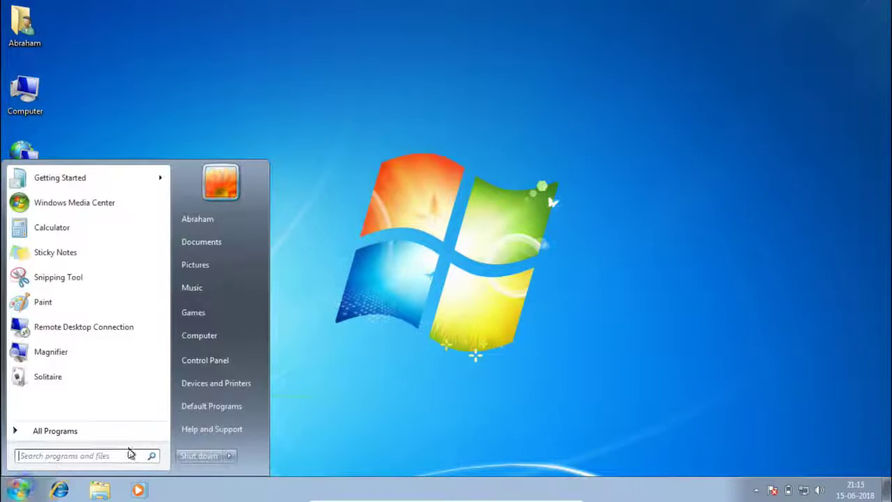
mouse_move(230, 457)
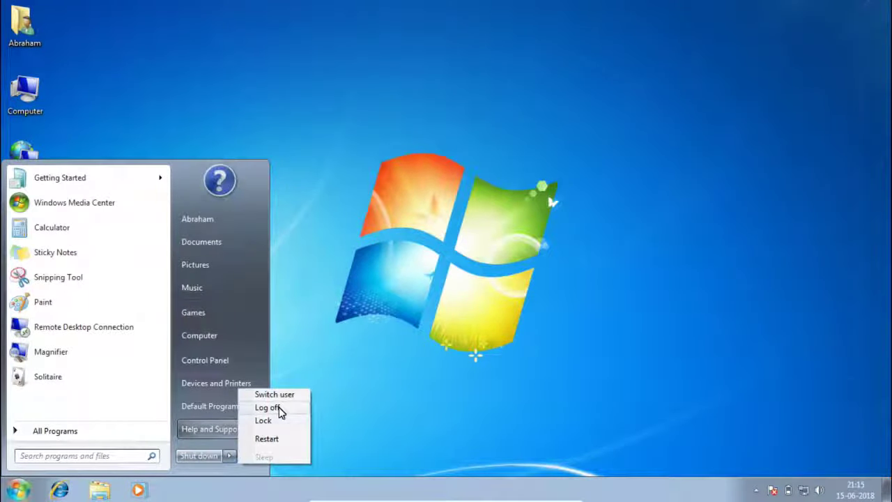
left_click(277, 408)
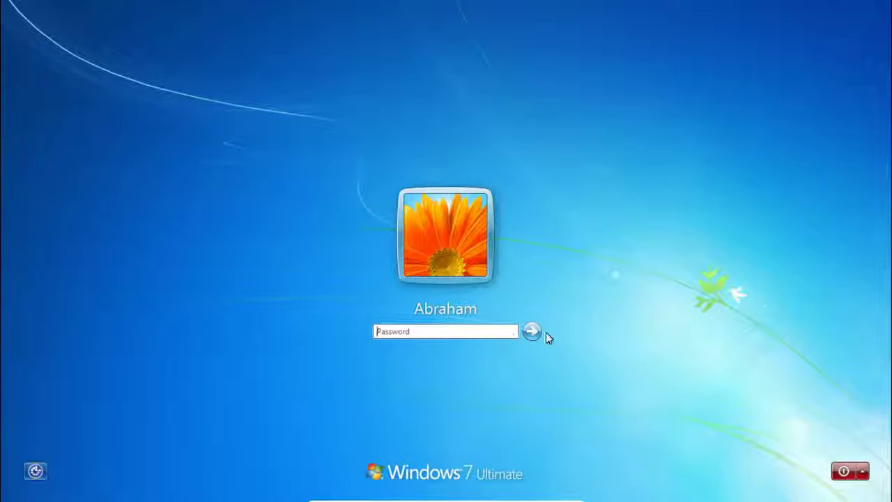
type("•••")
left_click(527, 334)
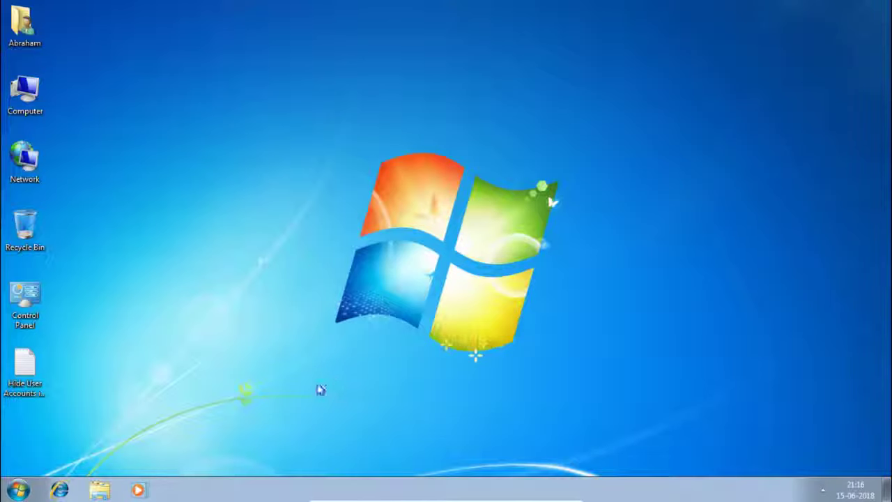
key("super+r")
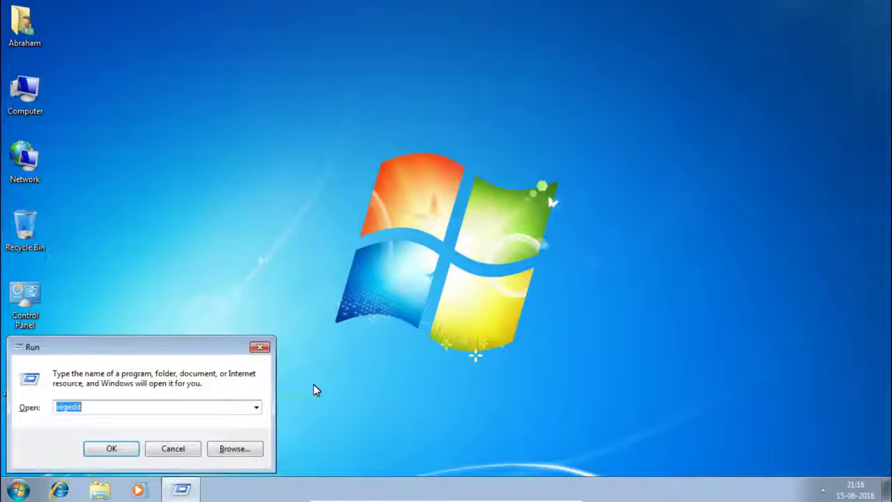
type("n")
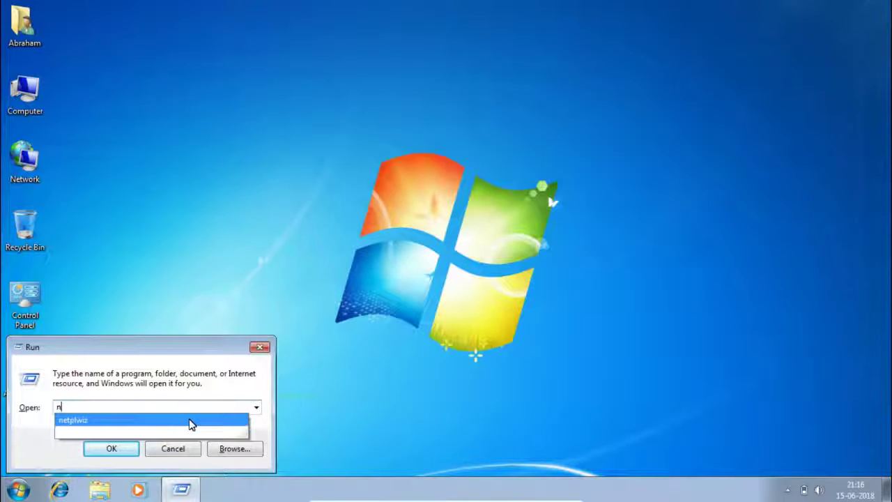
left_click(185, 420)
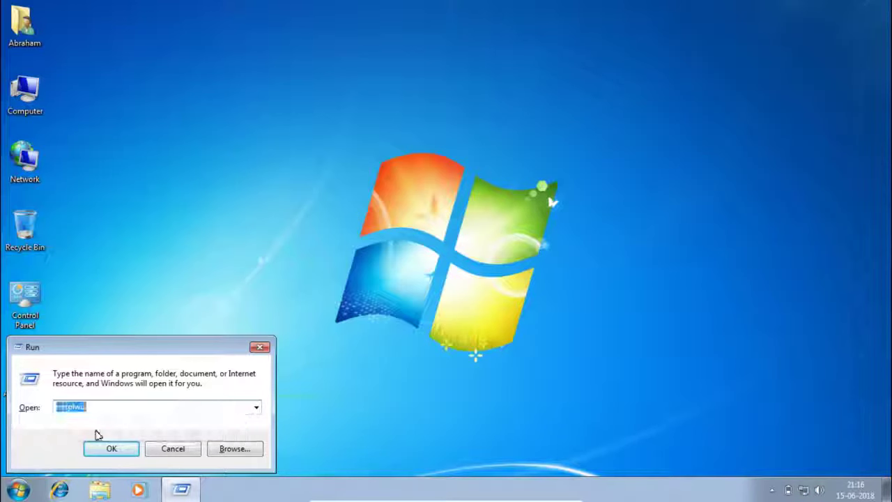
left_click(109, 450)
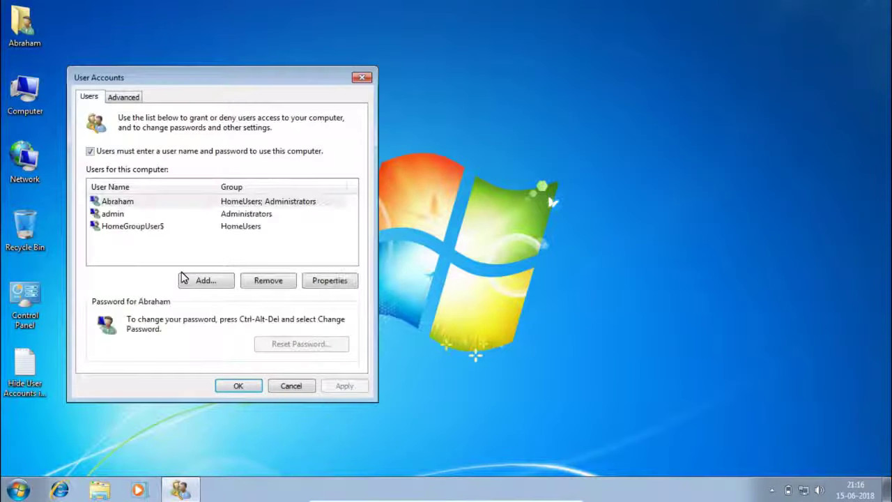
left_click(113, 216)
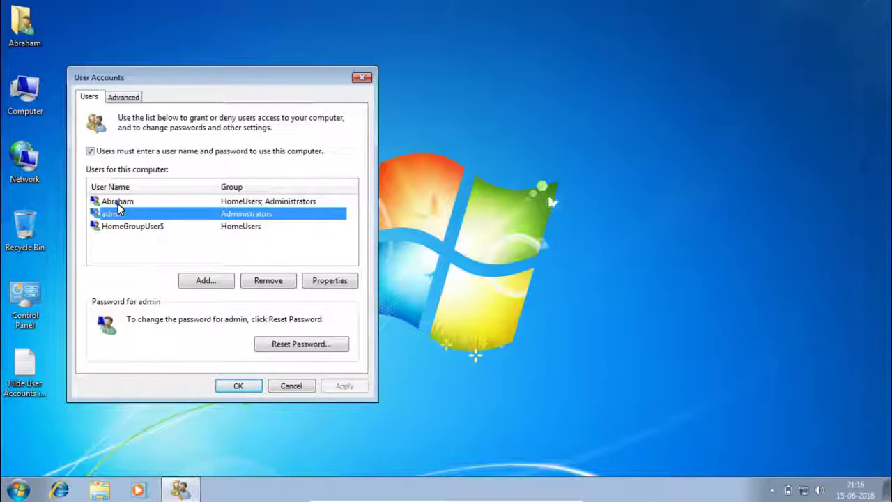
left_click(118, 203)
left_click(123, 217)
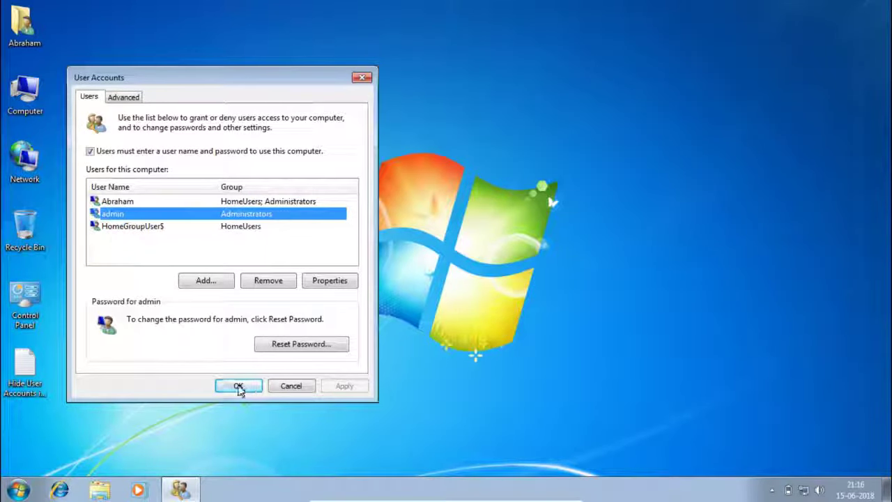
left_click(237, 386)
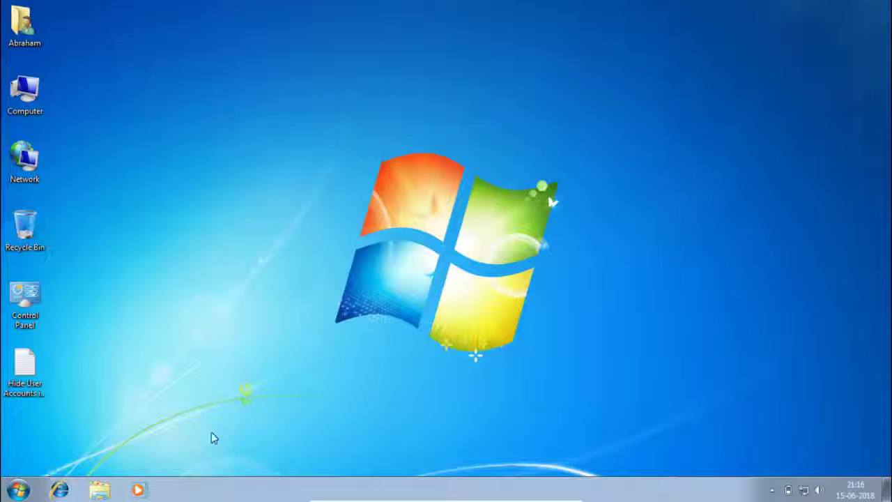
left_click(25, 301)
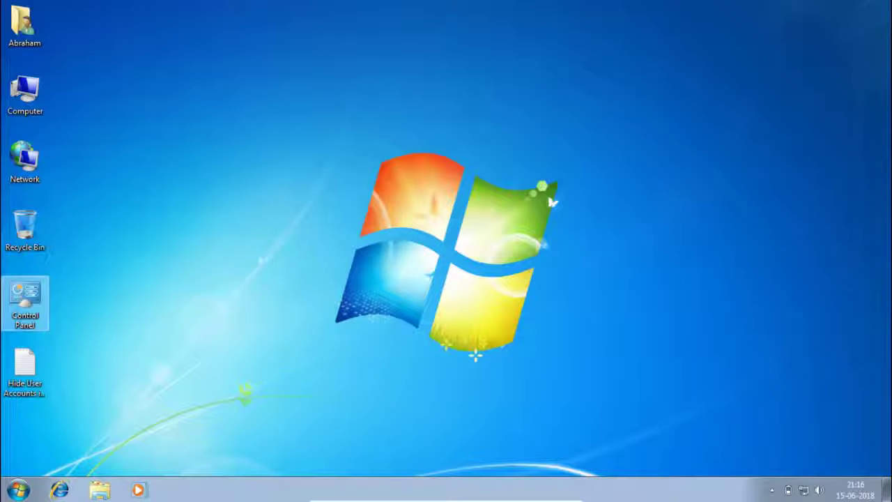